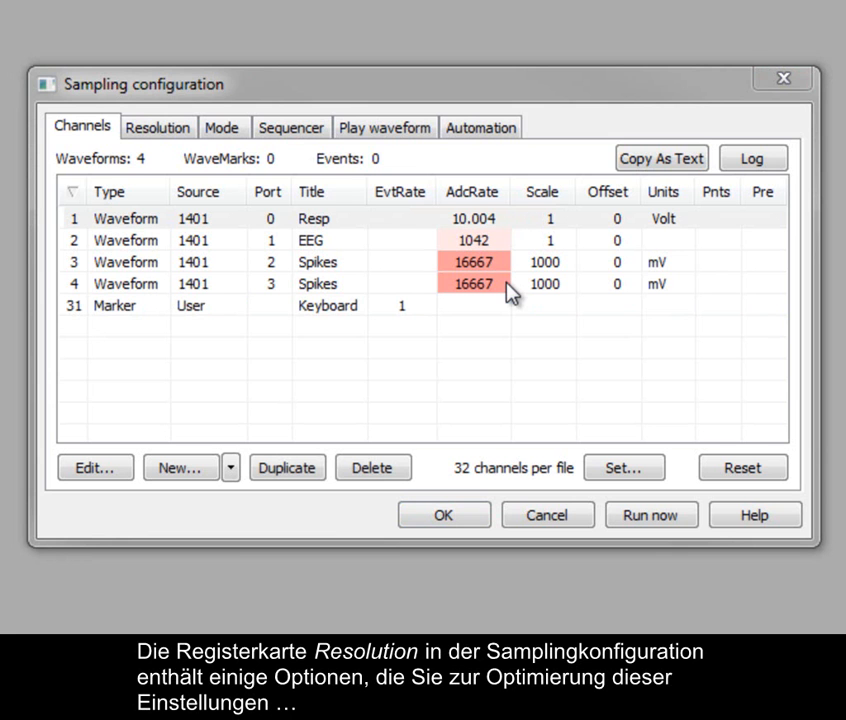
# Open the sampling resolution settings and set the type of 1401 to Micro1401-3.
pyautogui.click(160, 130)
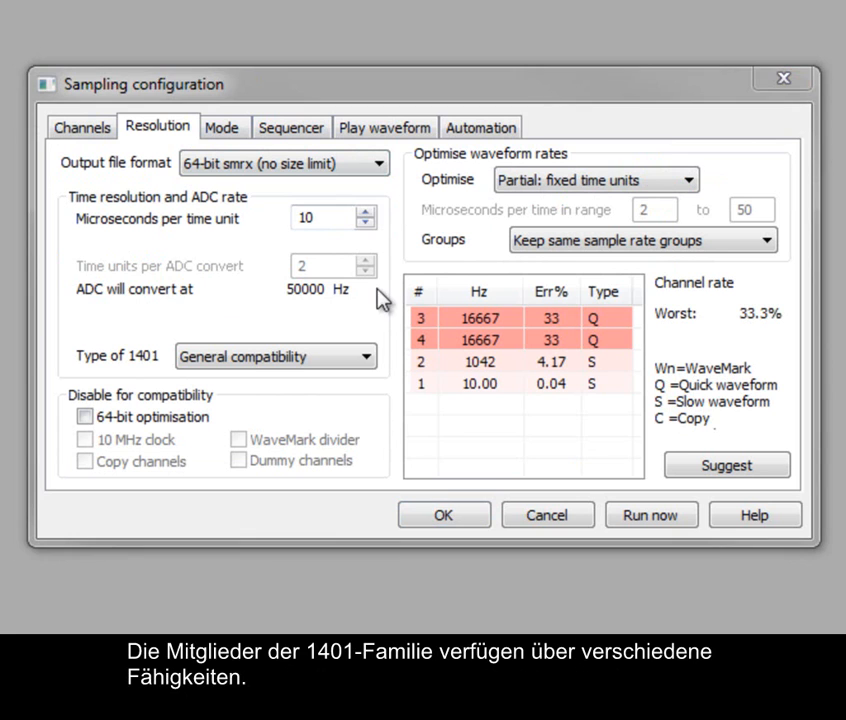
pyautogui.click(367, 358)
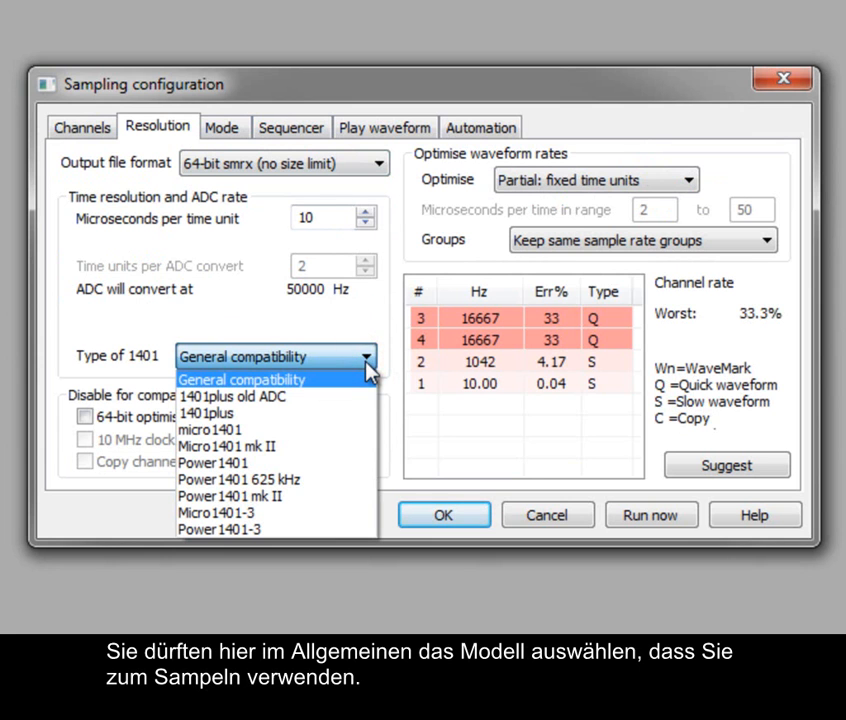
pyautogui.click(354, 513)
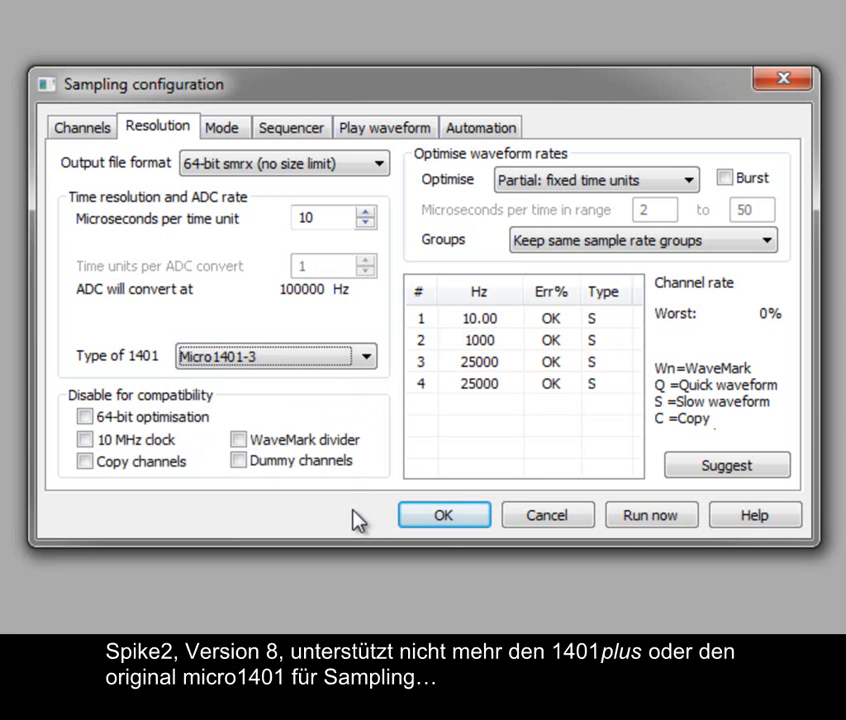
# Try 1401plus as the type of 1401, and switch the type back to Micro1401-3.
pyautogui.click(368, 358)
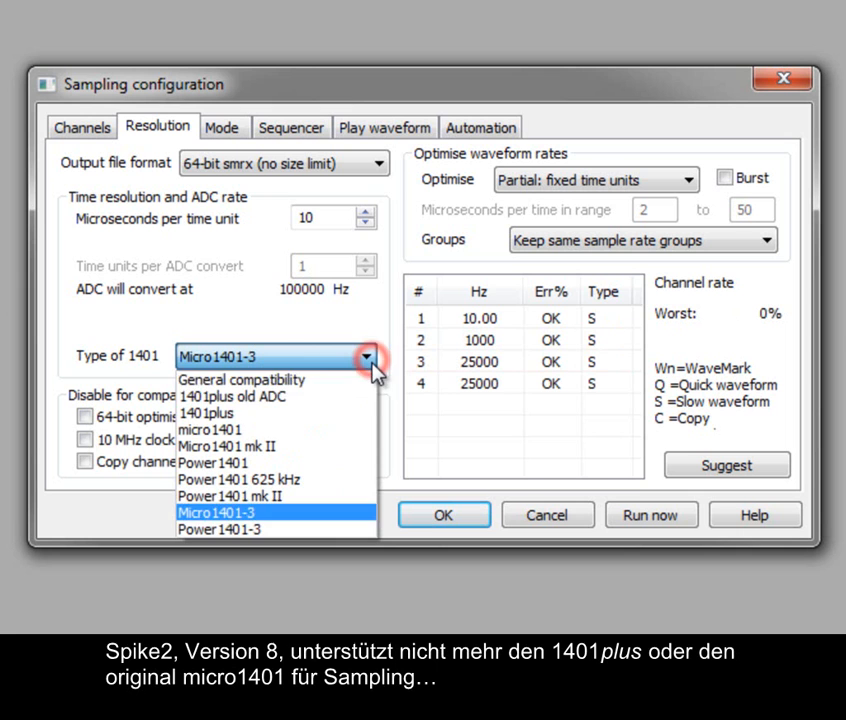
pyautogui.click(357, 413)
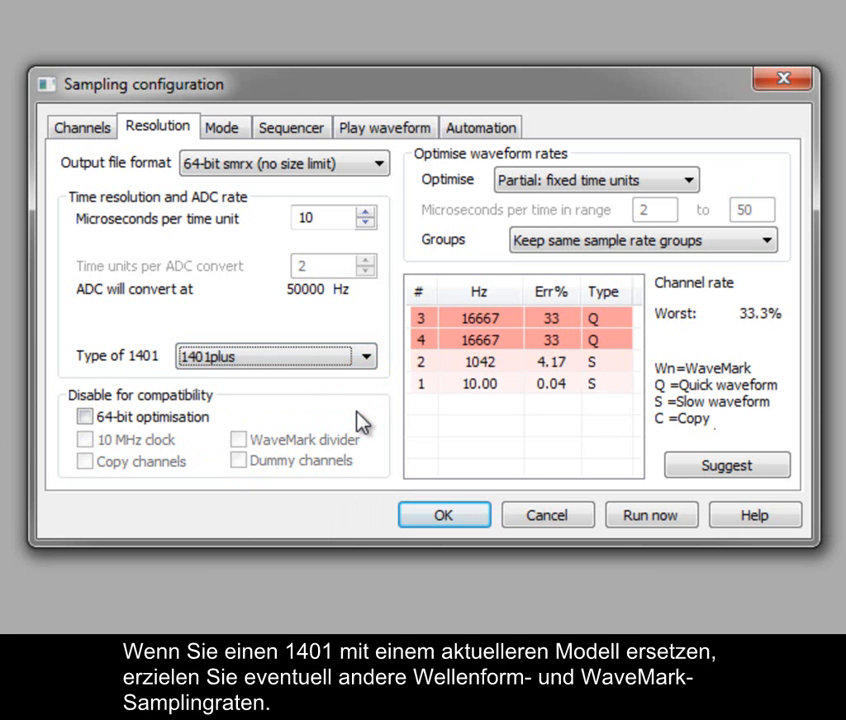
pyautogui.click(365, 359)
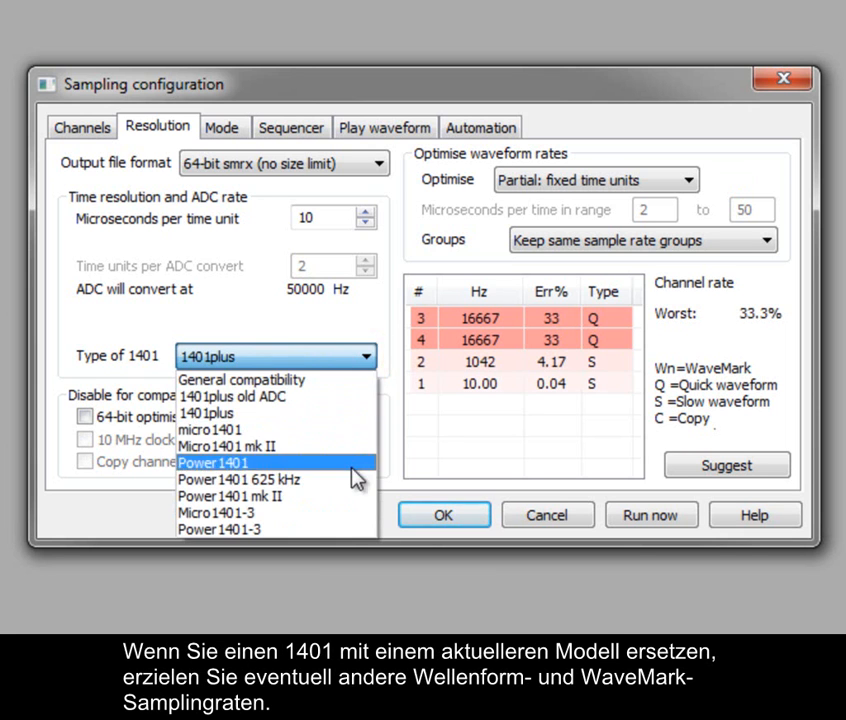
pyautogui.click(348, 512)
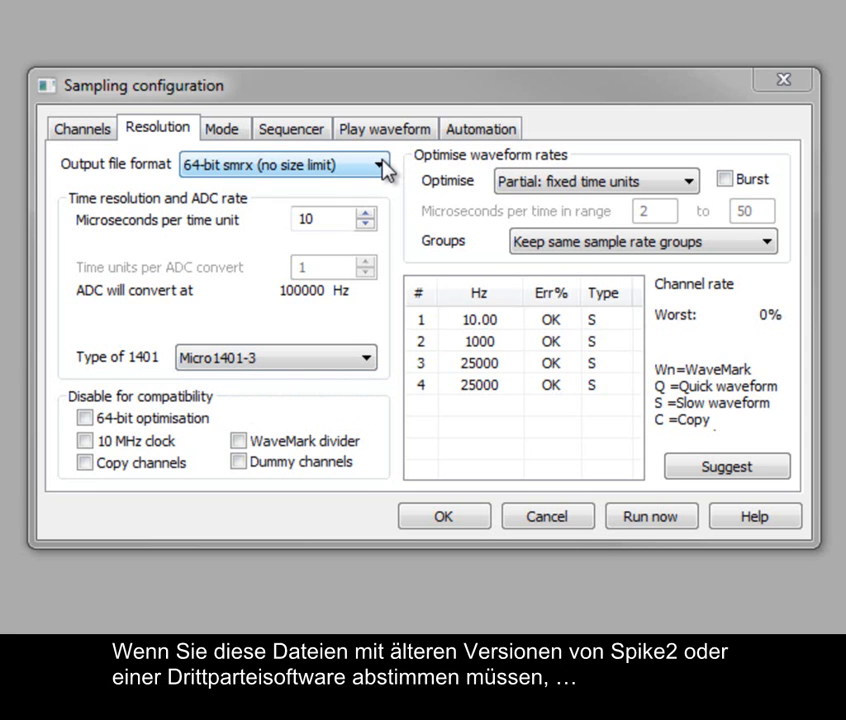
# Keep the 64-bit smrx output file format and set the microseconds per time unit to 1.
pyautogui.click(381, 166)
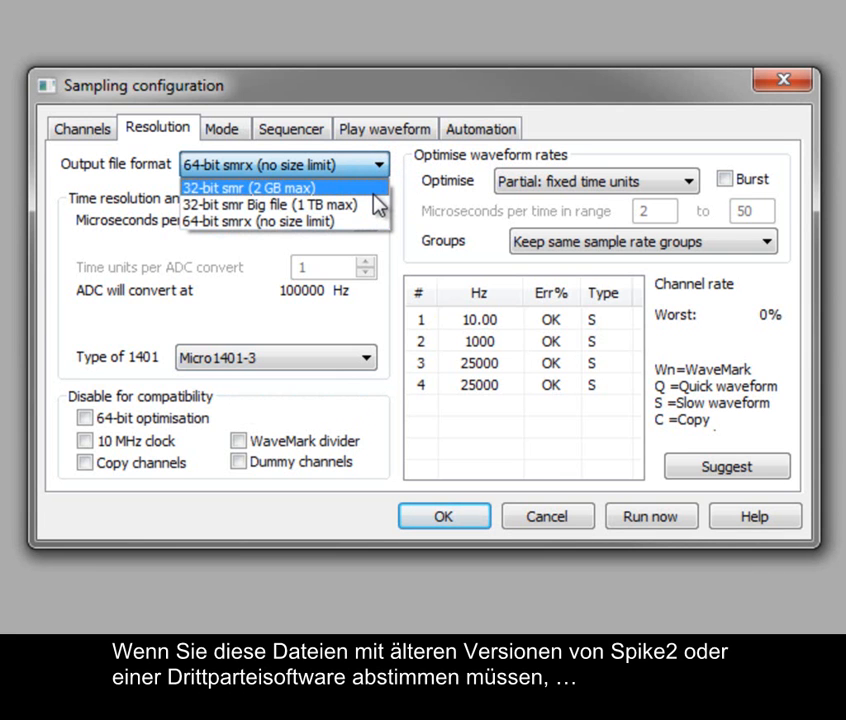
pyautogui.click(395, 247)
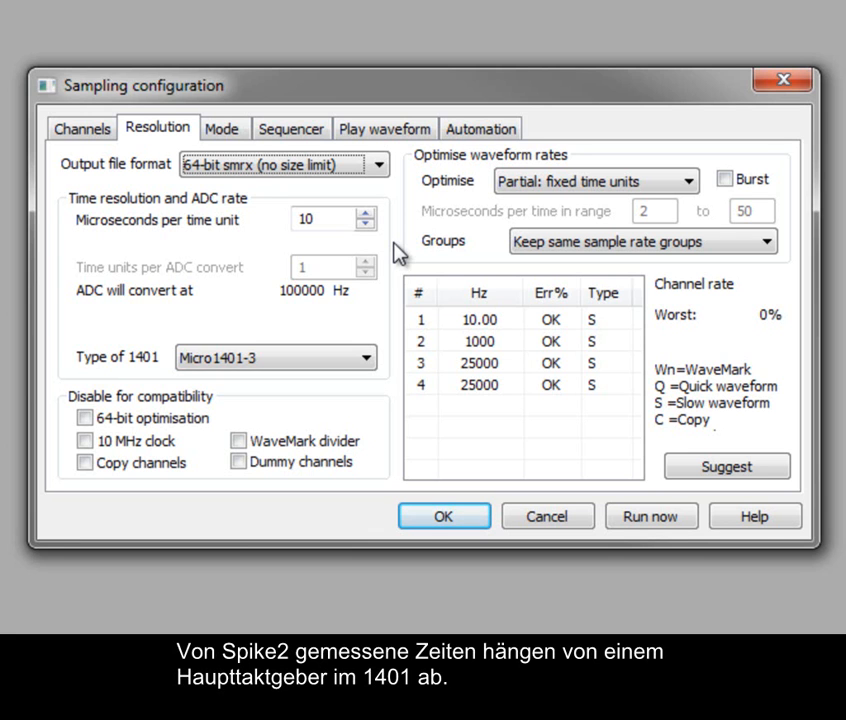
pyautogui.click(321, 215)
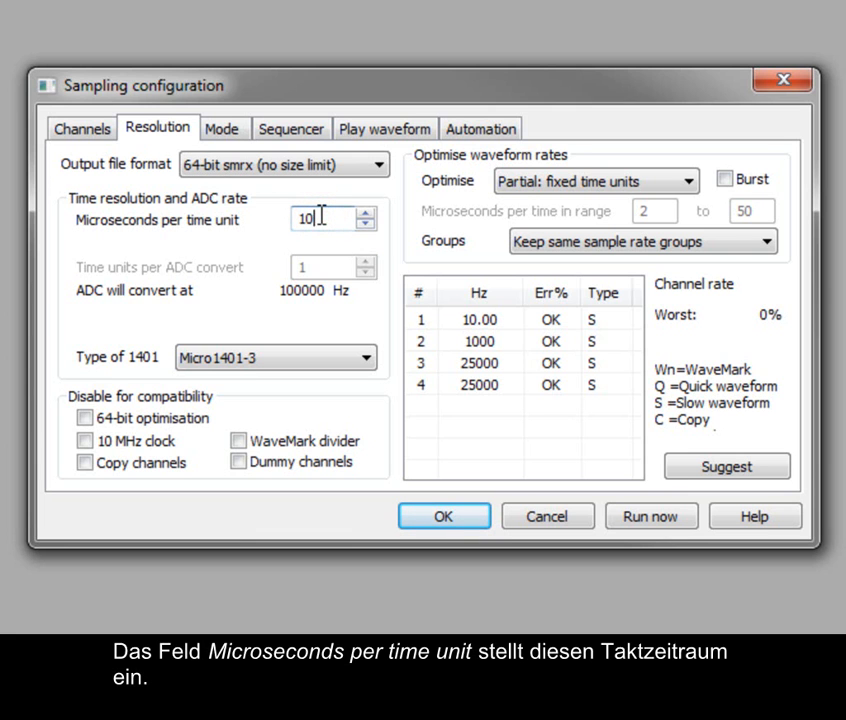
pyautogui.press('BackSpace')
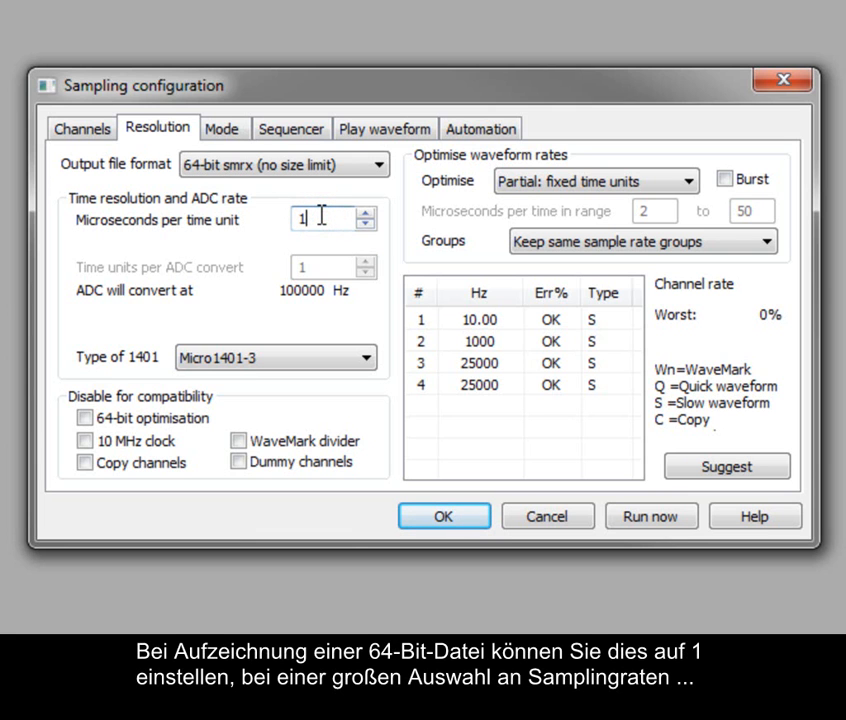
pyautogui.press('Tab')
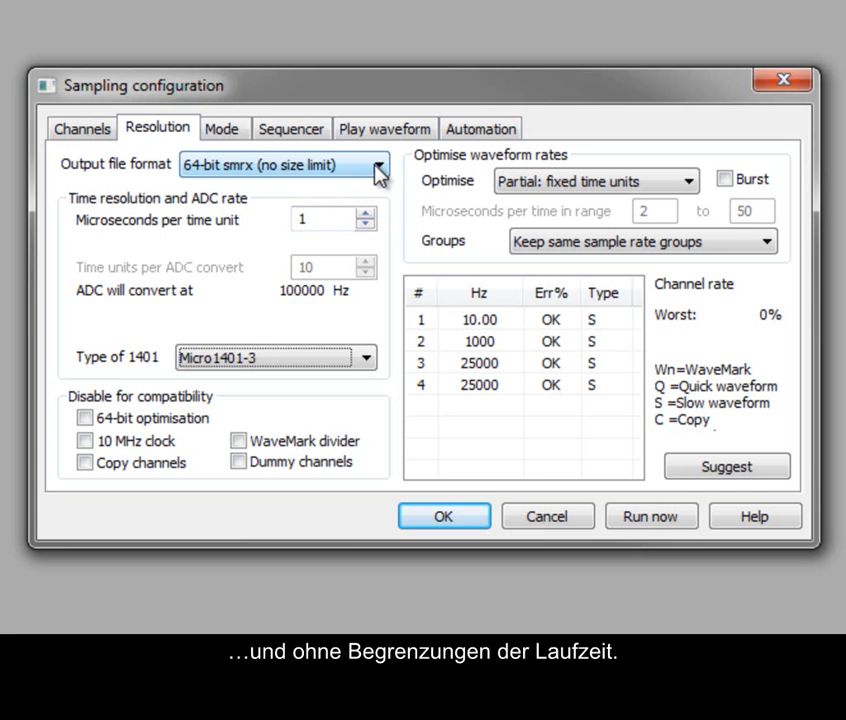
# Switch the output file format to 32-bit smr (2 GB max) and set the microseconds per time unit to 2.
pyautogui.click(378, 170)
pyautogui.click(375, 188)
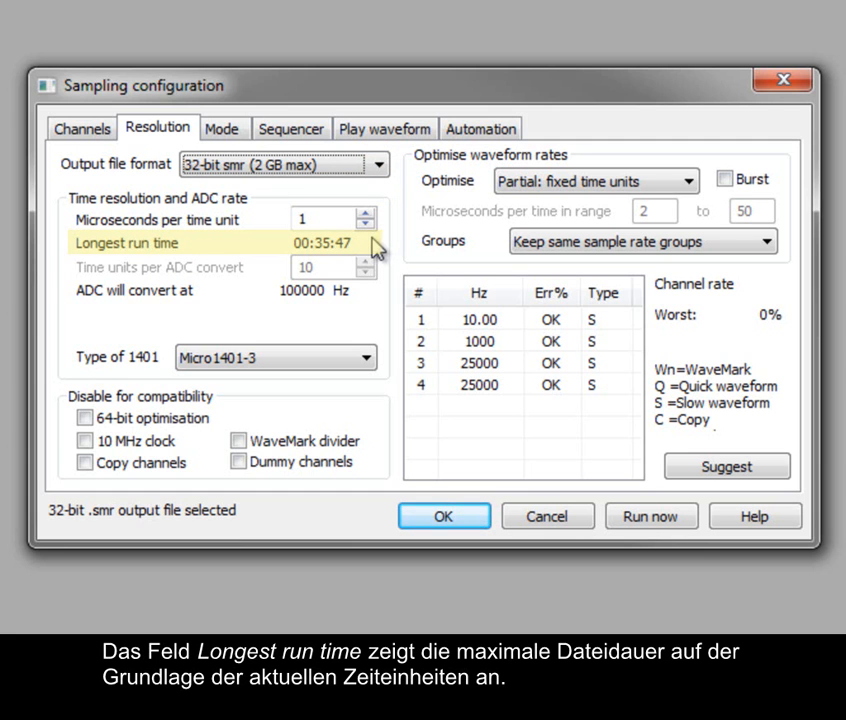
pyautogui.click(330, 219)
pyautogui.doubleClick(330, 219)
pyautogui.write('2')
pyautogui.press('Tab')
# Set the microseconds per time unit to 5 for the 32-bit output file.
pyautogui.doubleClick(313, 219)
pyautogui.write('5')
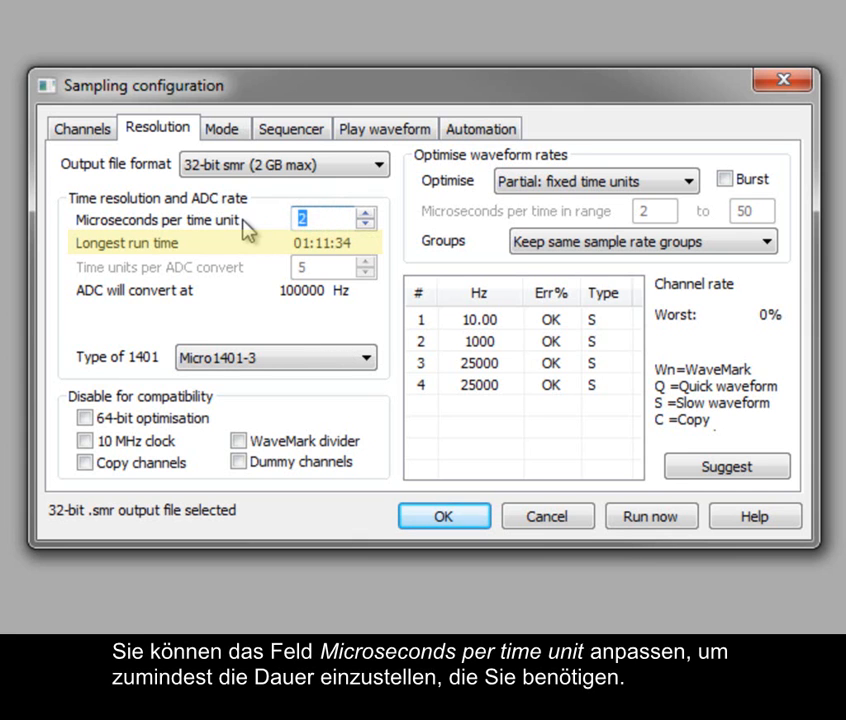
pyautogui.press('Tab')
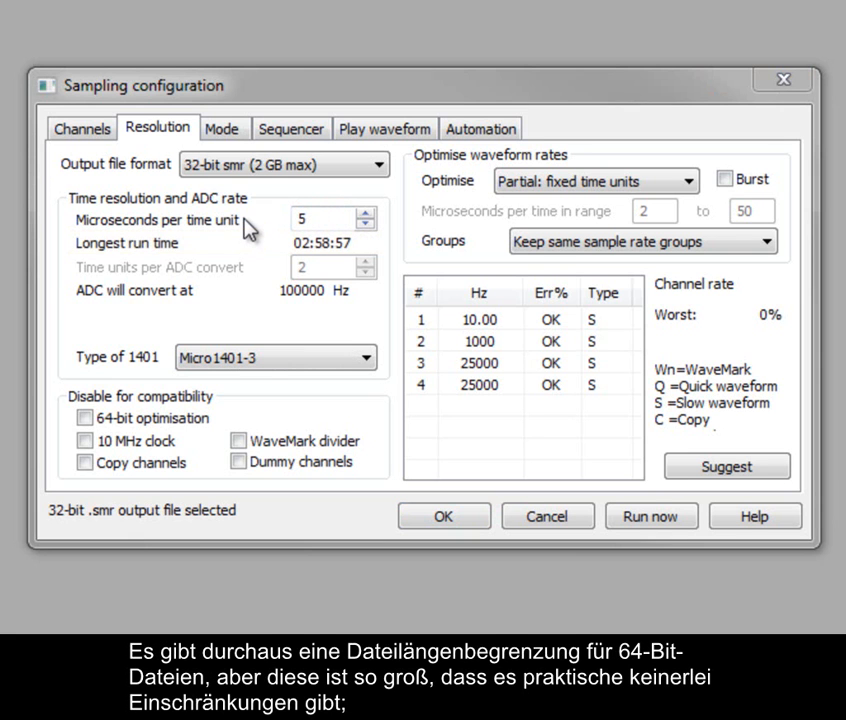
# Change the output file format to 64-bit smrx (no size limit) and set the microseconds per time unit to 1.
pyautogui.click(380, 166)
pyautogui.click(370, 222)
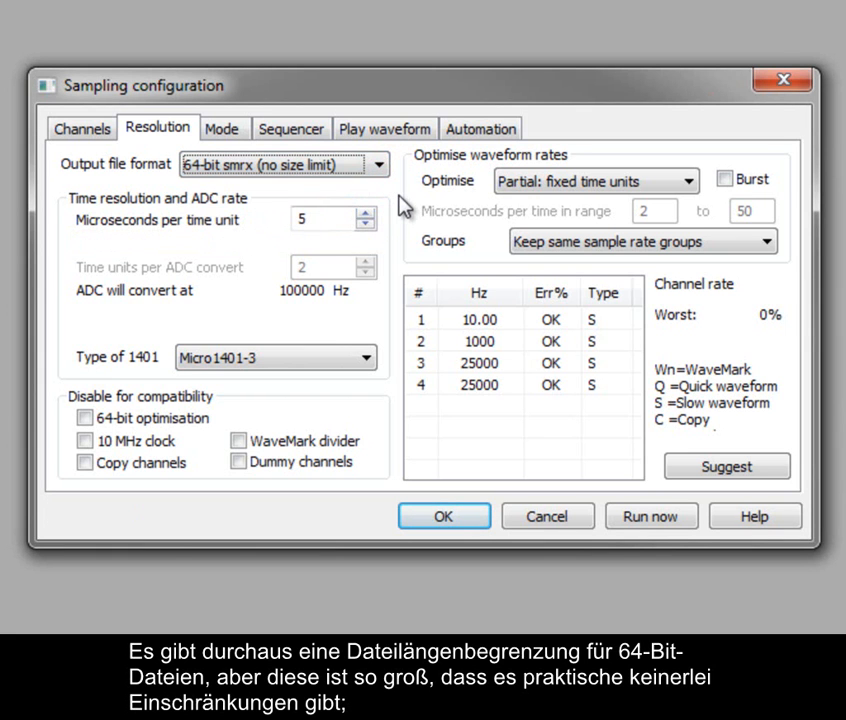
pyautogui.moveTo(321, 223); pyautogui.dragTo(287, 219)
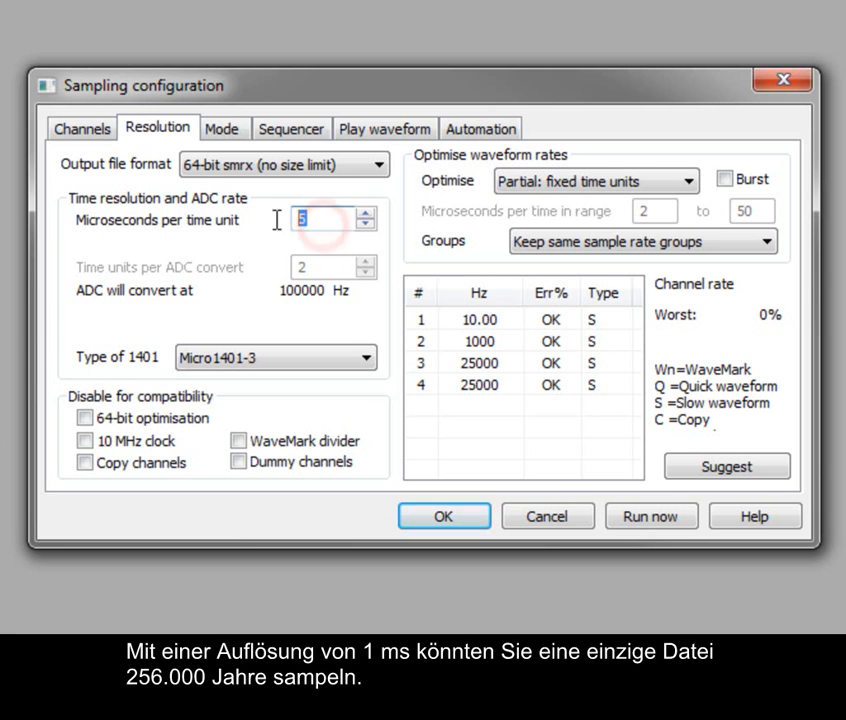
pyautogui.write('1')
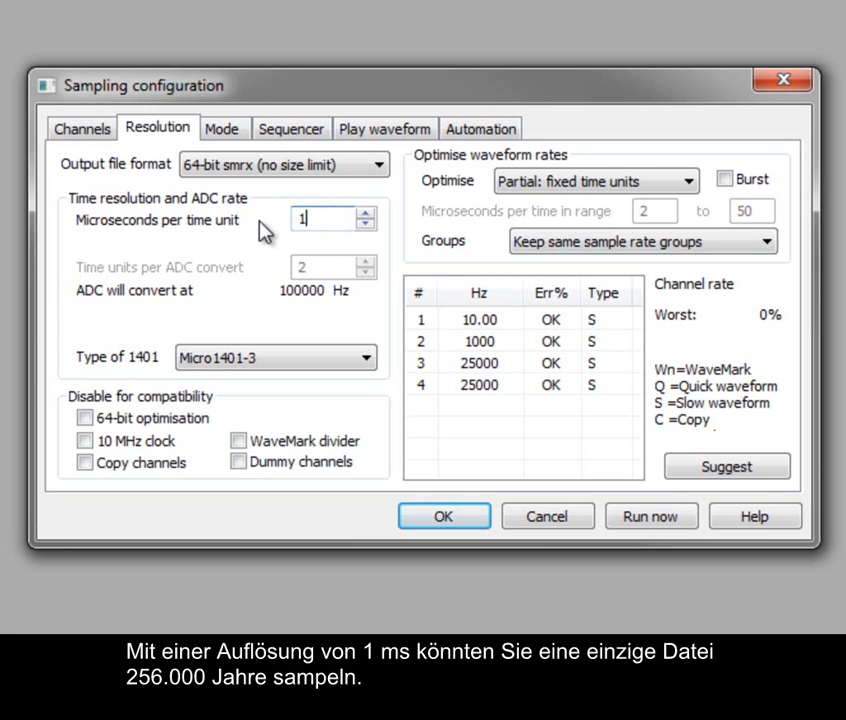
pyautogui.press('Tab')
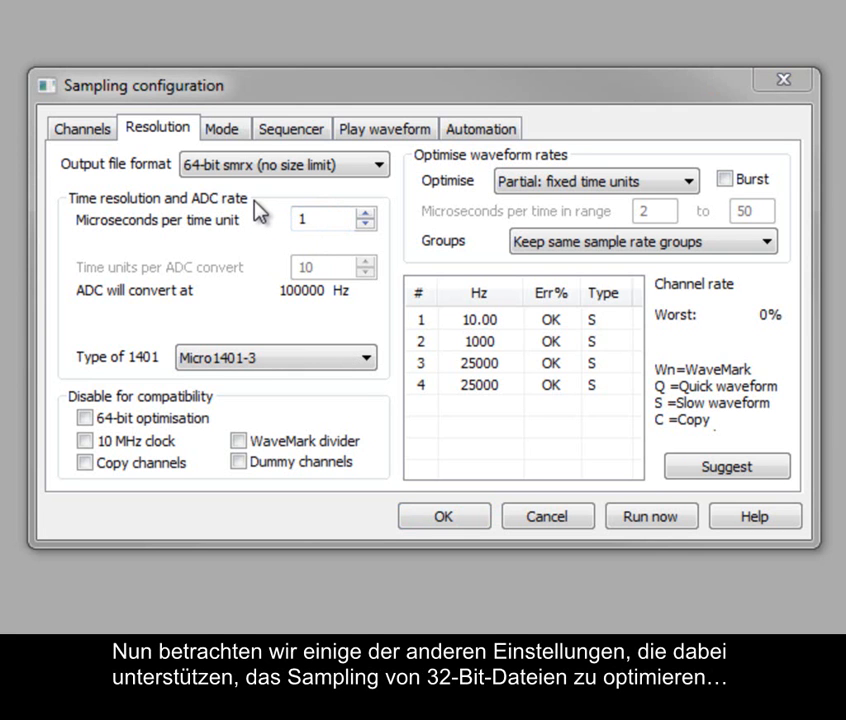
# Set the output file format to 32-bit smr (2 GB max) with 10 microseconds per time unit.
pyautogui.click(381, 166)
pyautogui.click(380, 188)
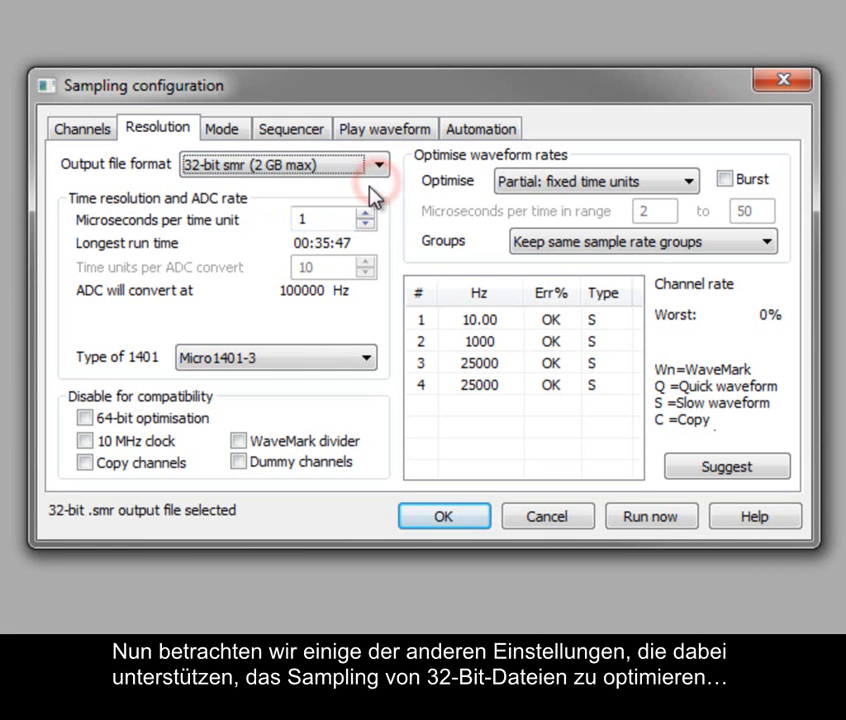
pyautogui.doubleClick(322, 216)
pyautogui.write('10')
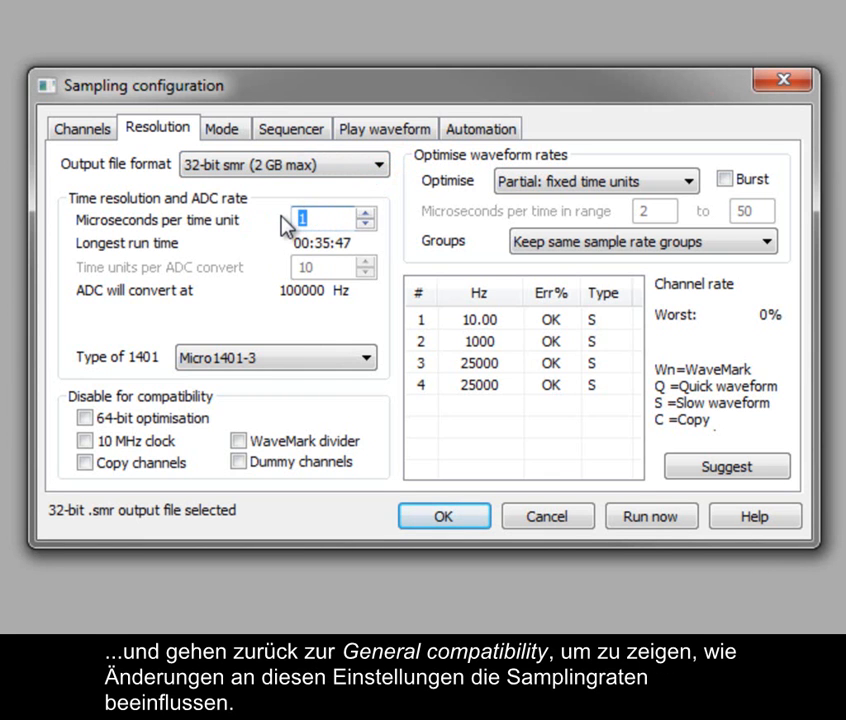
# Set the type of 1401 to General compatibility and waveform rate optimisation to Full: time units can change.
pyautogui.click(321, 359)
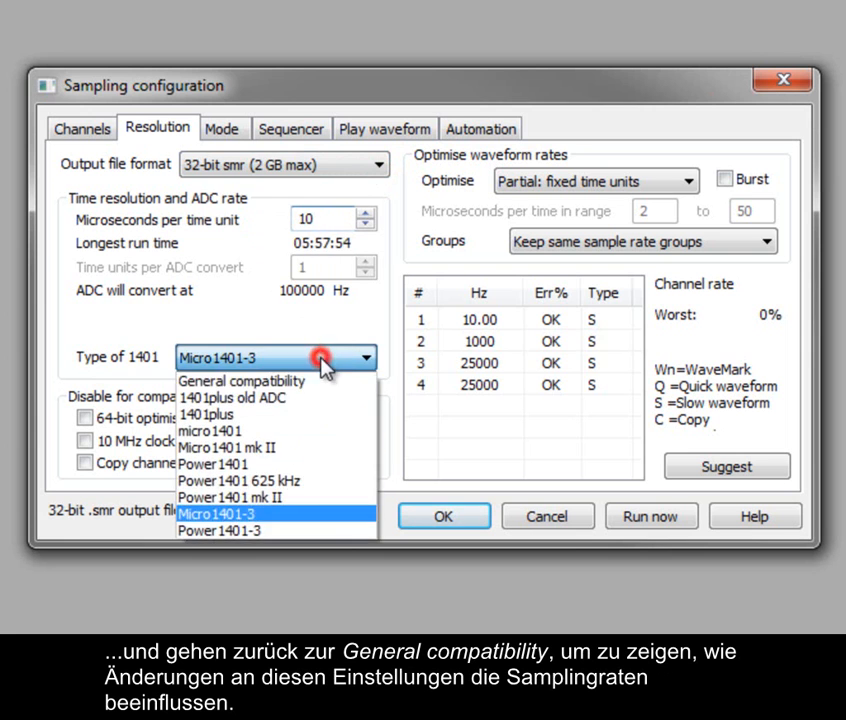
pyautogui.click(316, 386)
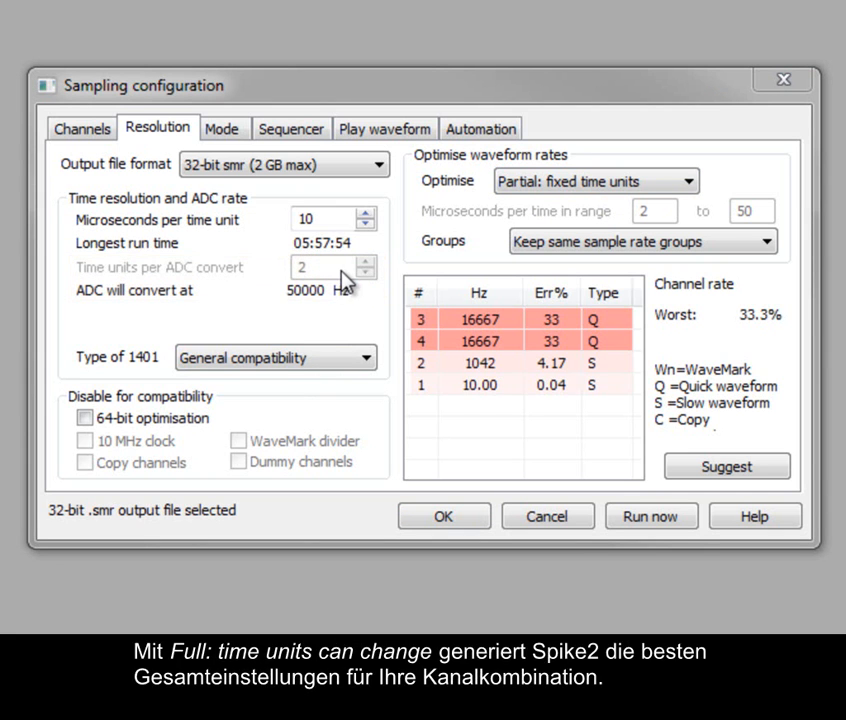
pyautogui.click(689, 181)
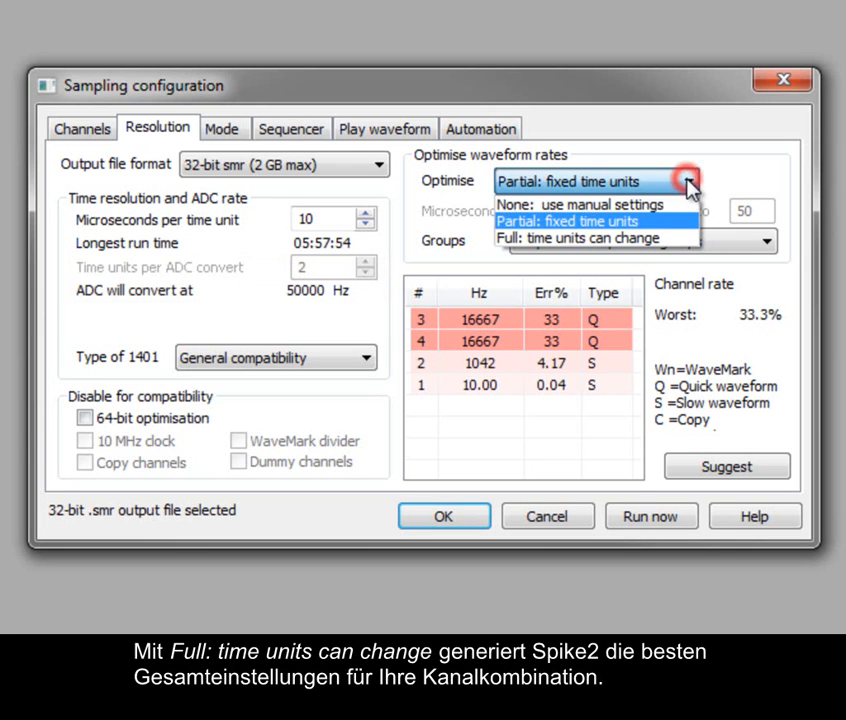
pyautogui.click(669, 240)
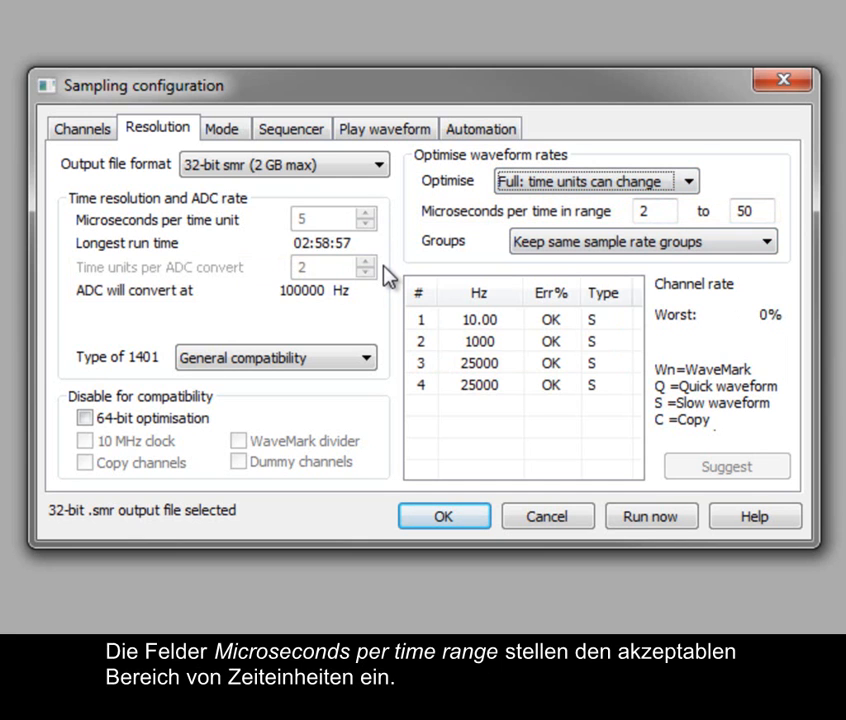
# Set waveform rate optimisation to None: use manual settings and raise the microseconds per time unit to 10.
pyautogui.click(692, 181)
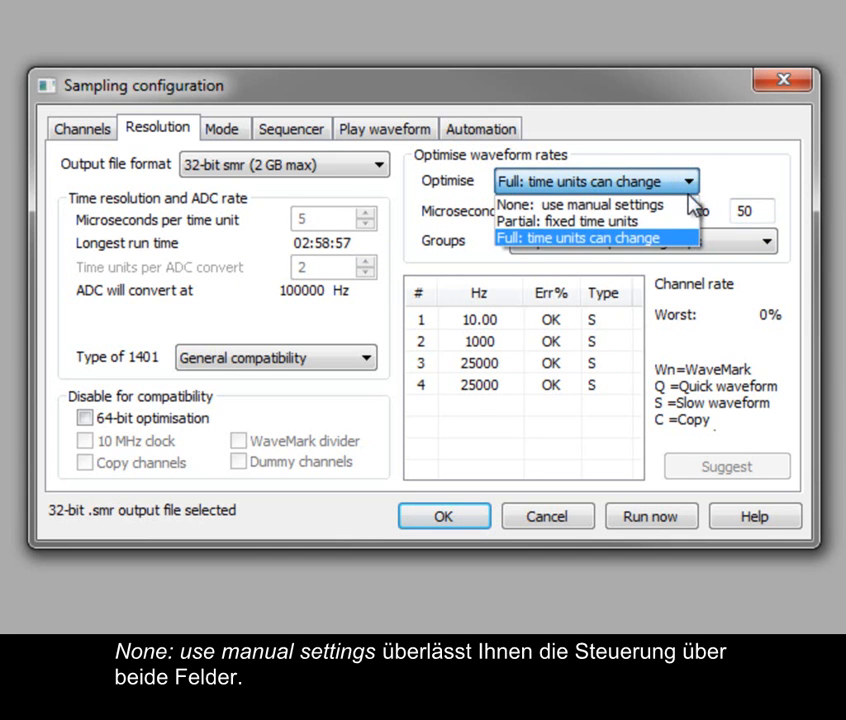
pyautogui.click(690, 205)
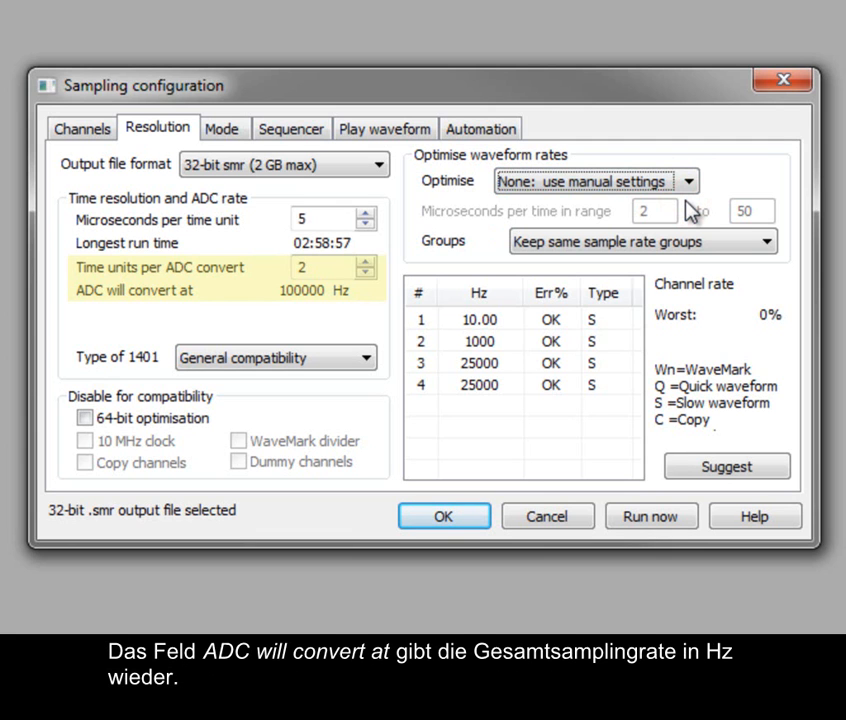
pyautogui.click(365, 215)
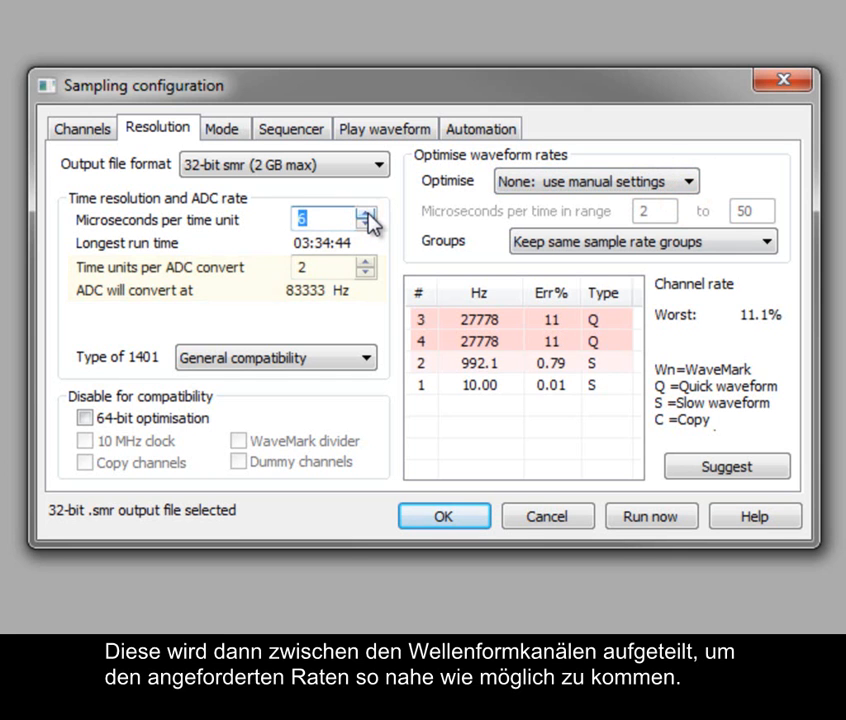
pyautogui.click(365, 215)
pyautogui.click(365, 215)
pyautogui.click(365, 215)
pyautogui.click(365, 215)
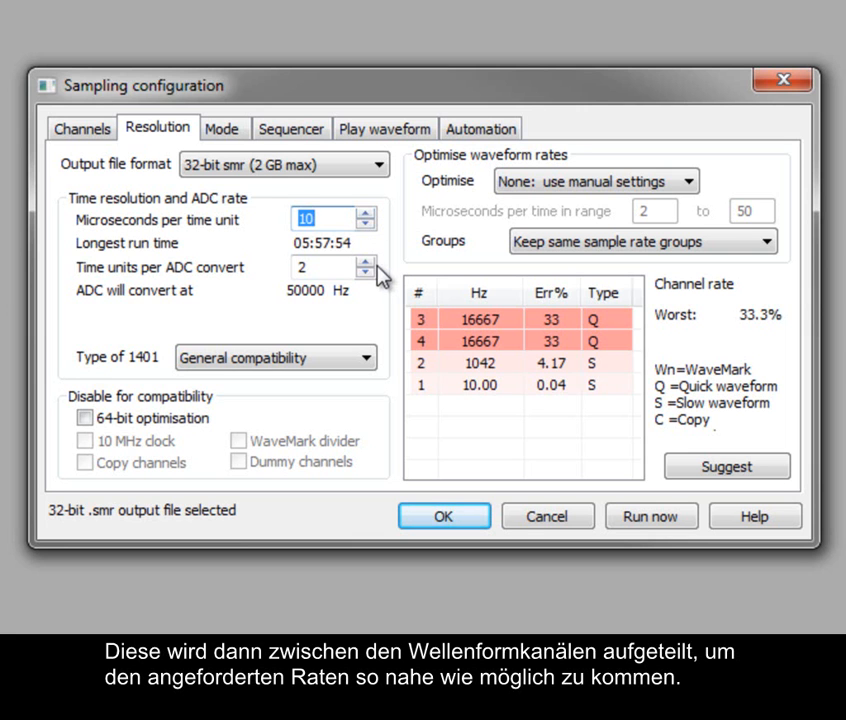
# Raise the time units per ADC convert and lower it back to 2, and apply the suggested timing values.
pyautogui.click(368, 262)
pyautogui.click(368, 262)
pyautogui.click(368, 271)
pyautogui.click(368, 271)
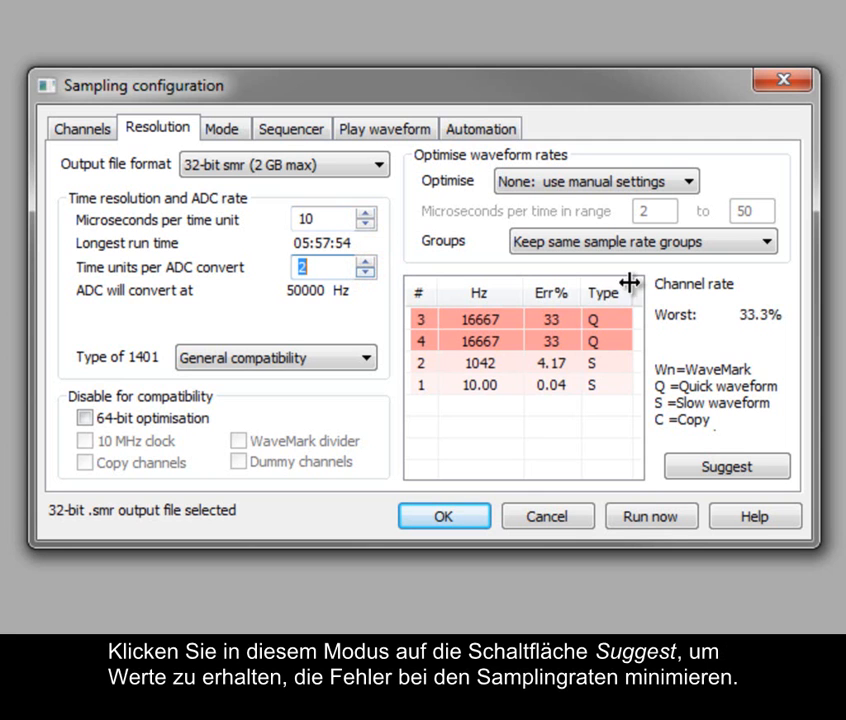
pyautogui.click(770, 476)
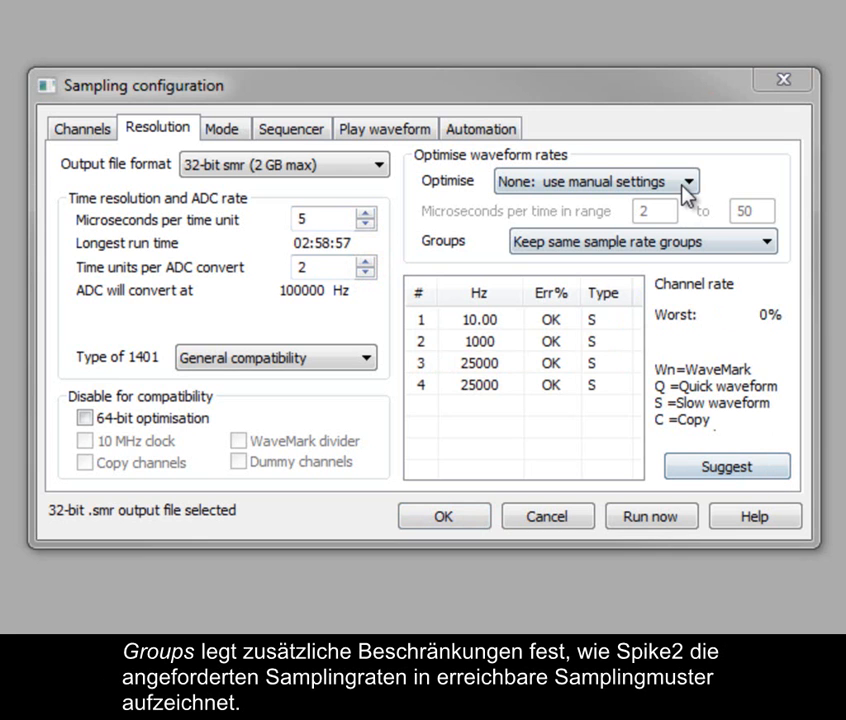
# Set waveform rate optimisation to Partial: fixed time units and the microseconds per time unit to 10.
pyautogui.click(686, 182)
pyautogui.click(685, 221)
pyautogui.doubleClick(315, 217)
pyautogui.write('10')
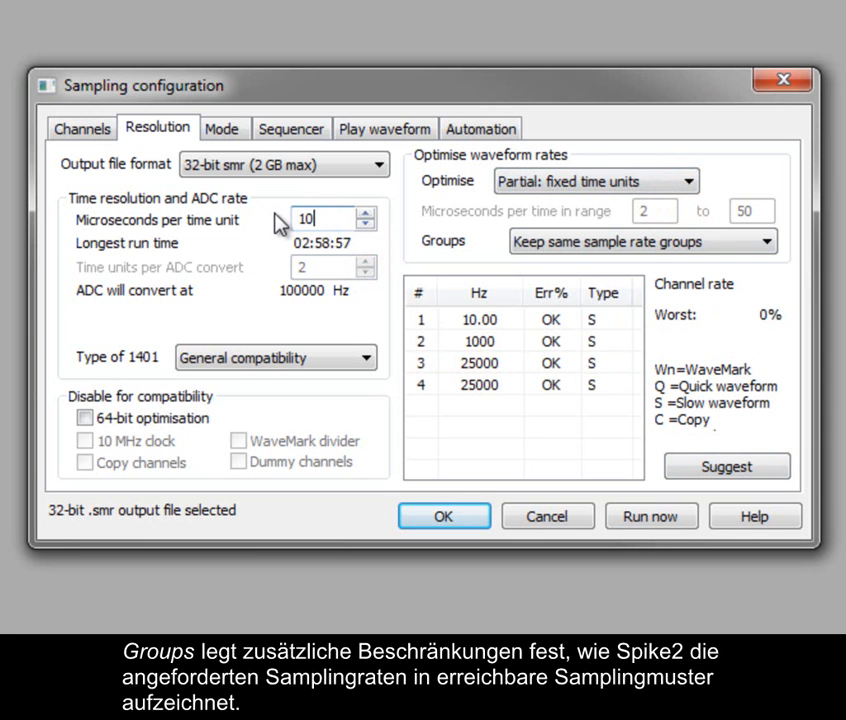
pyautogui.press('Tab')
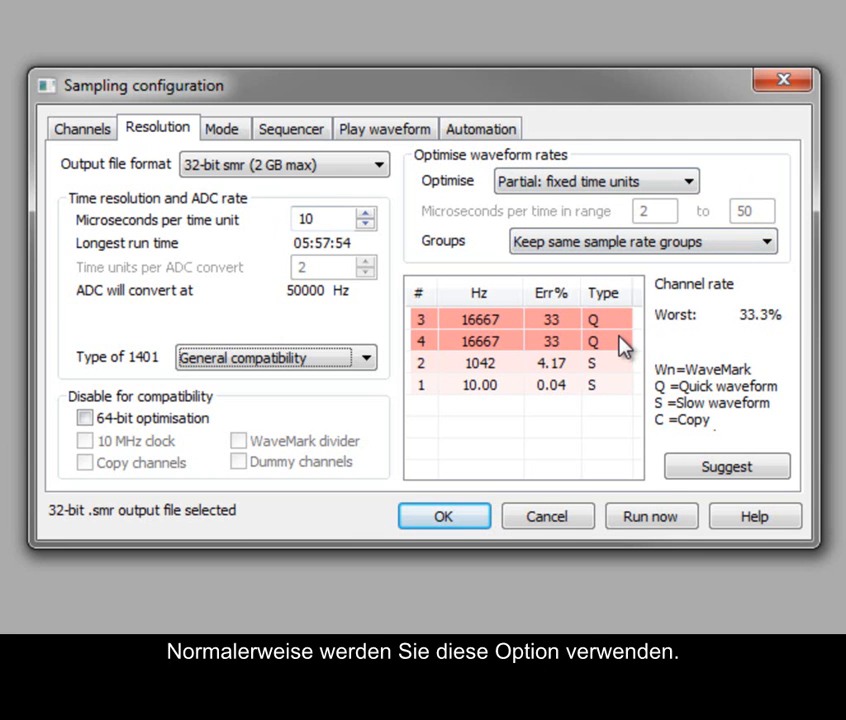
# Set the waveform rate optimisation groups to Ignore same sample rate groups.
pyautogui.click(769, 245)
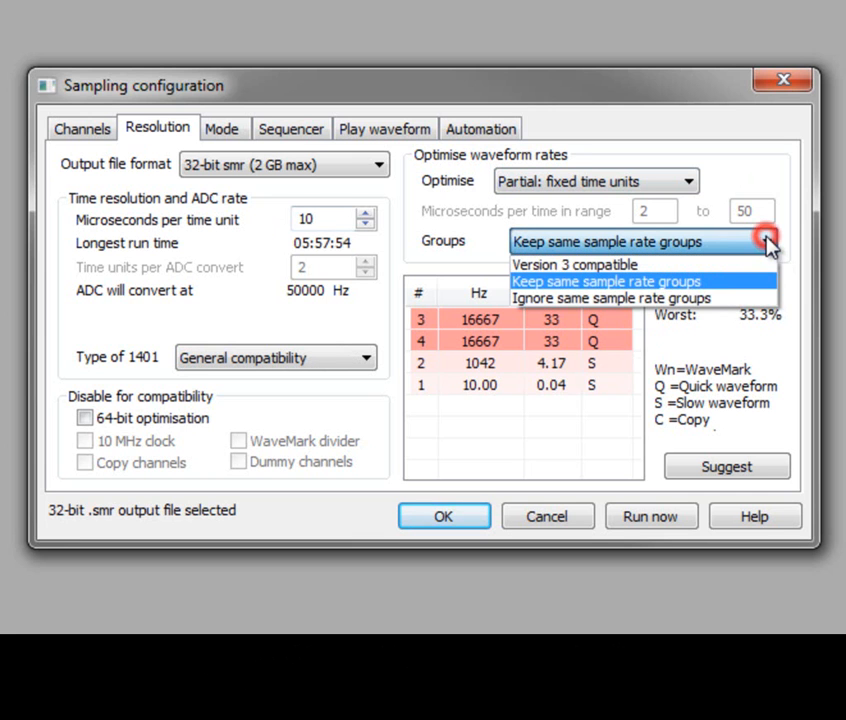
pyautogui.click(762, 298)
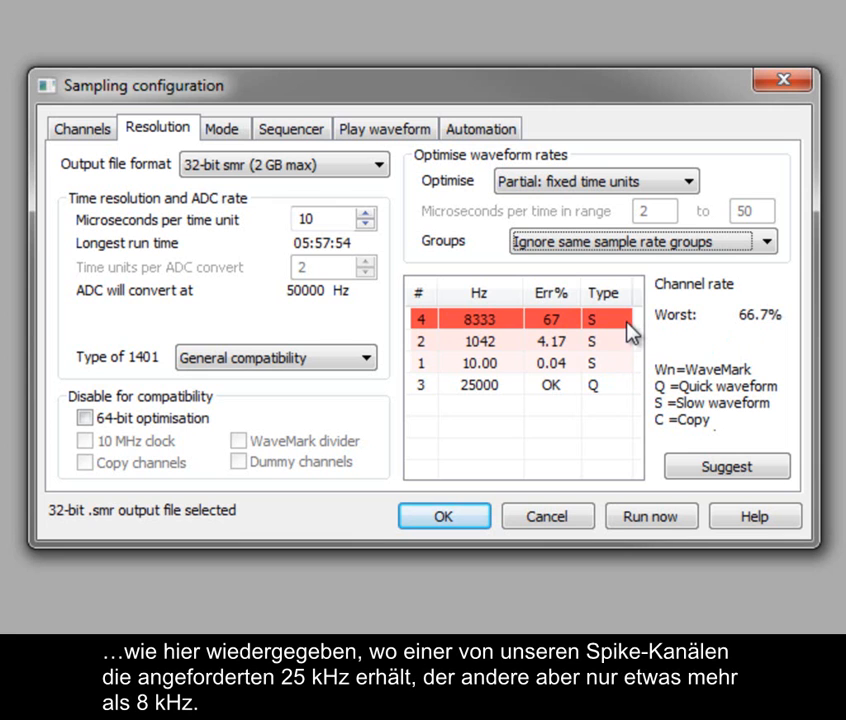
# Set the waveform rate optimisation groups to Keep same sample rate groups and the type of 1401 to Micro1401-3.
pyautogui.click(767, 242)
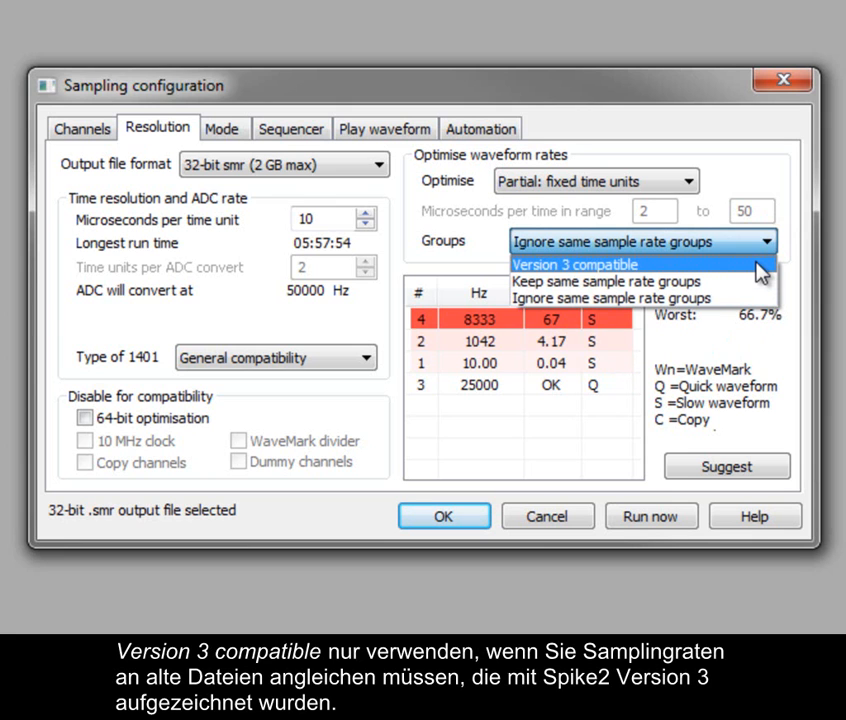
pyautogui.click(755, 281)
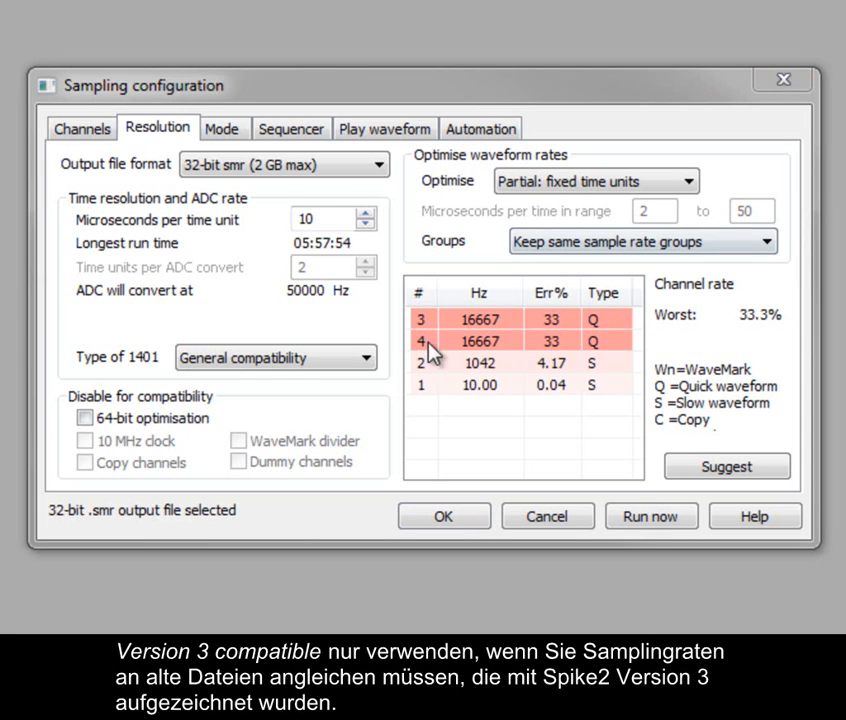
pyautogui.click(368, 360)
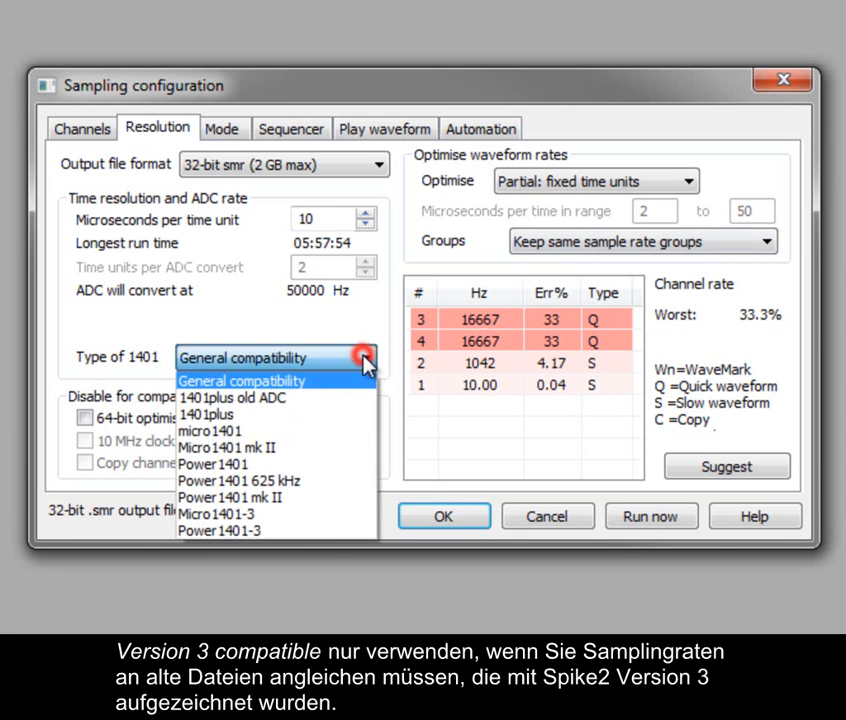
pyautogui.click(333, 509)
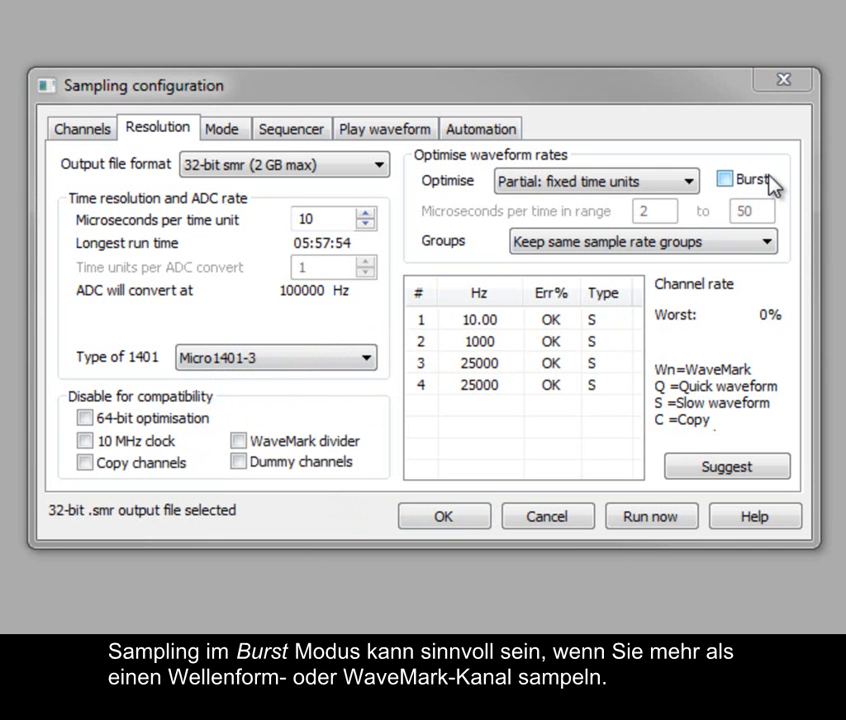
# Duplicate waveform channel 4 repeatedly in the channel list until the configuration has ten waveform channels.
pyautogui.click(89, 131)
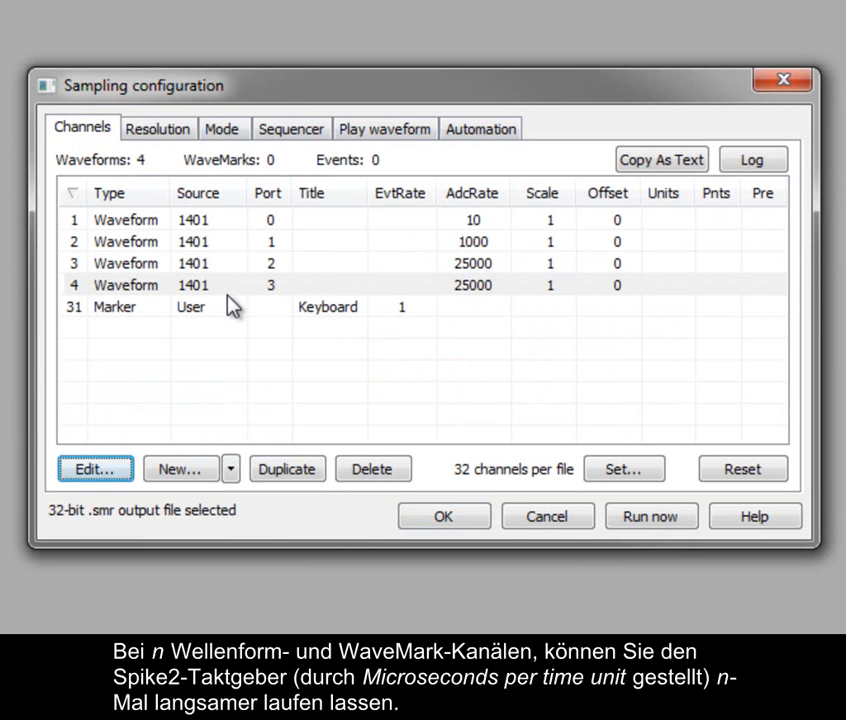
pyautogui.click(297, 477)
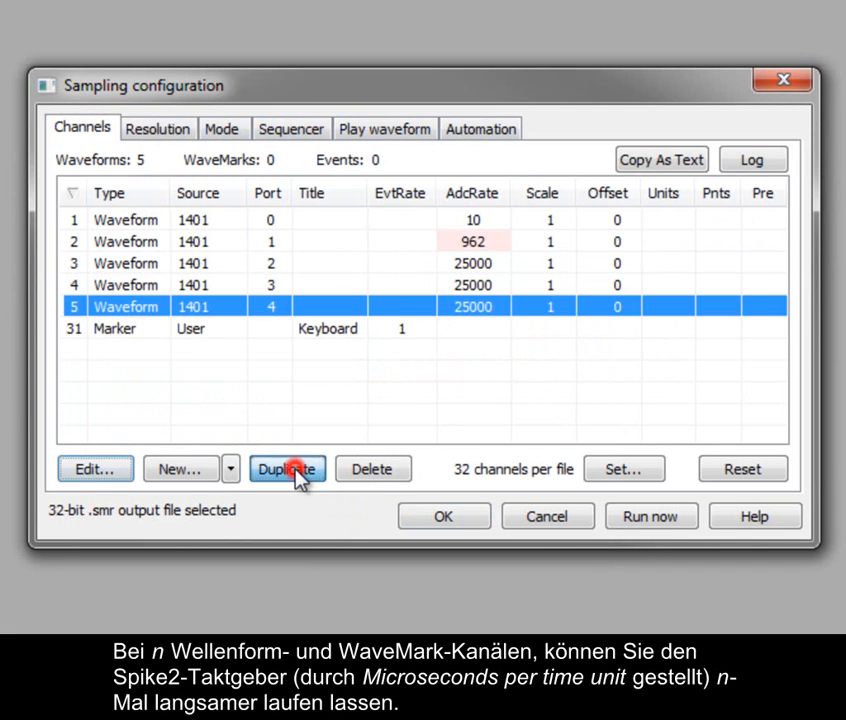
pyautogui.click(297, 477)
pyautogui.click(297, 477)
pyautogui.click(297, 477)
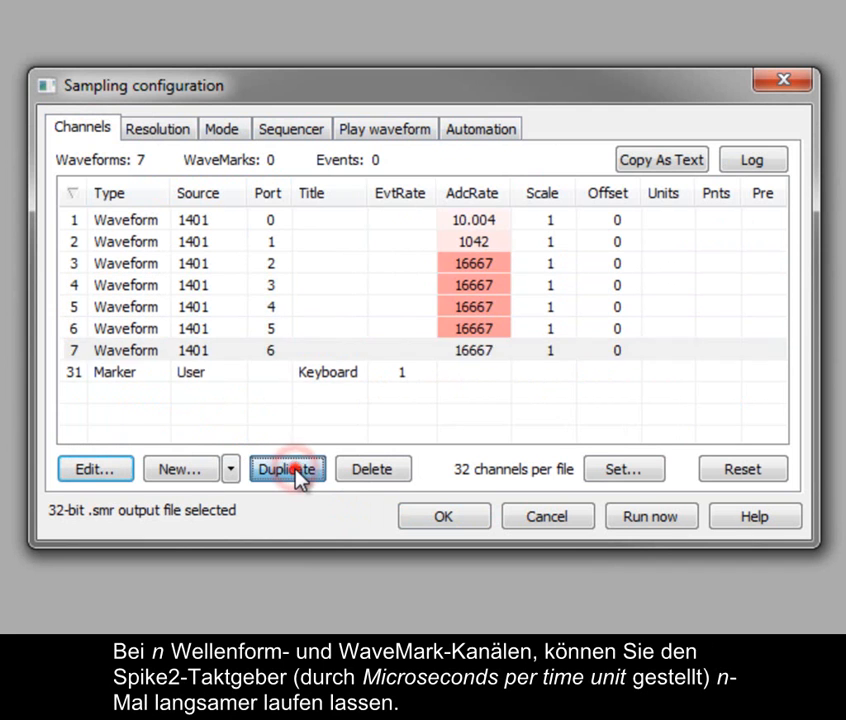
pyautogui.click(297, 477)
pyautogui.click(297, 477)
pyautogui.click(297, 477)
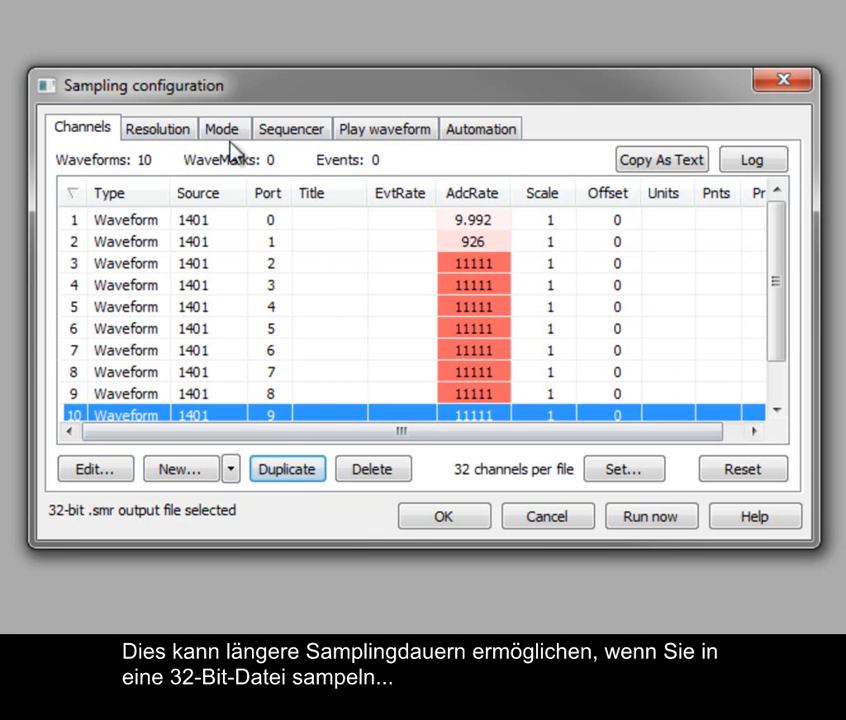
# Turn on Burst mode for the waveform rate optimisation in the resolution settings.
pyautogui.click(176, 135)
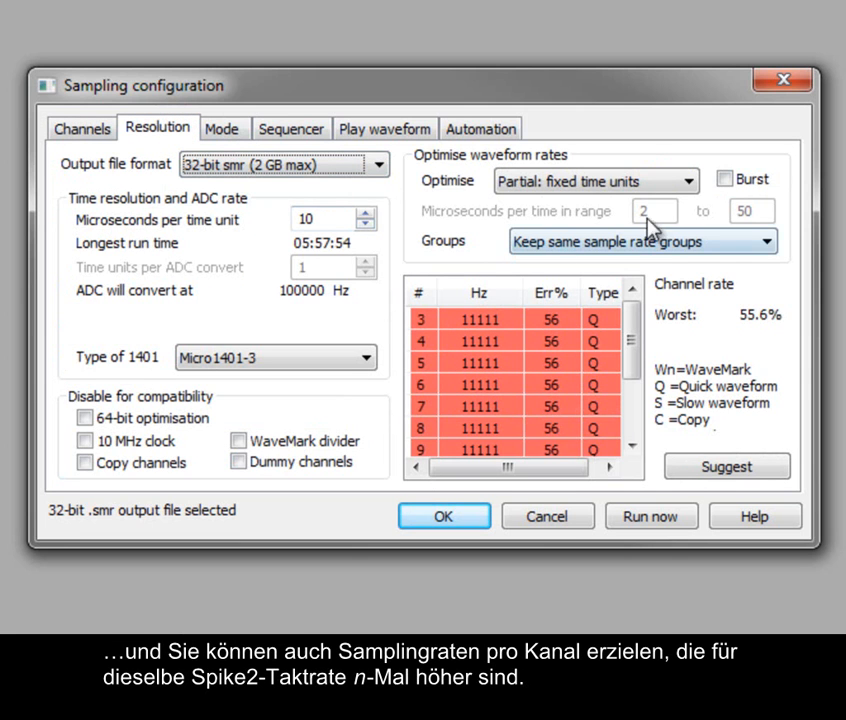
pyautogui.click(755, 177)
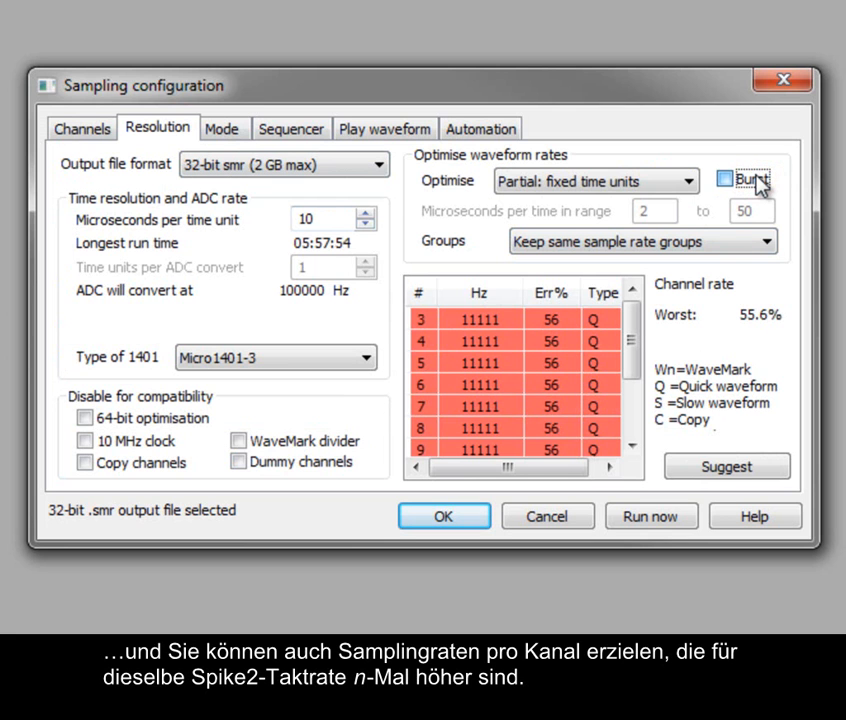